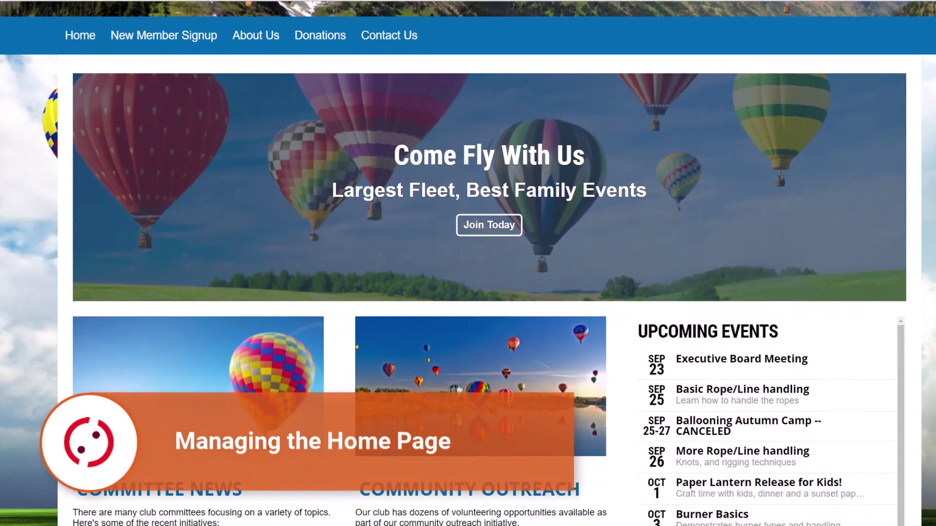
# Scroll down the home page past the election message, Committee News, Community Outreach and Upcoming Events
pyautogui.scroll(-2, 487, 263)
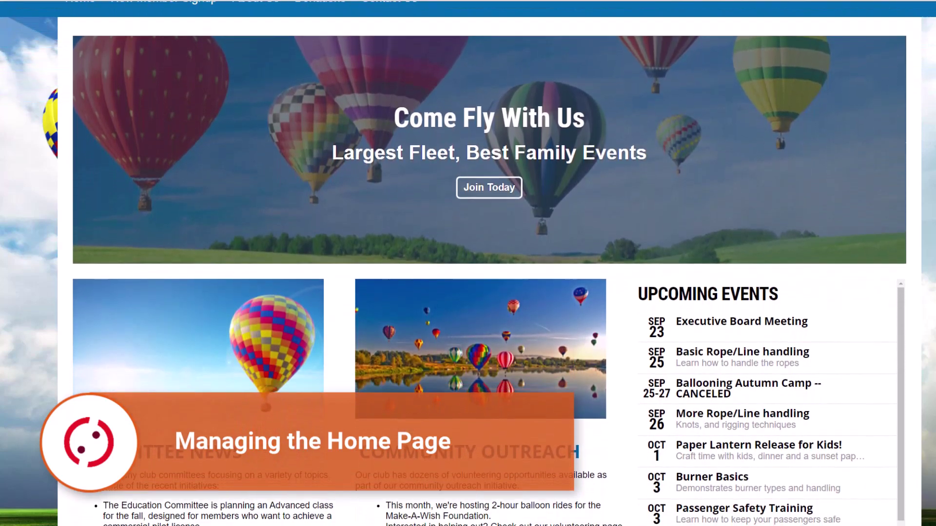
pyautogui.scroll(-2, 488, 264)
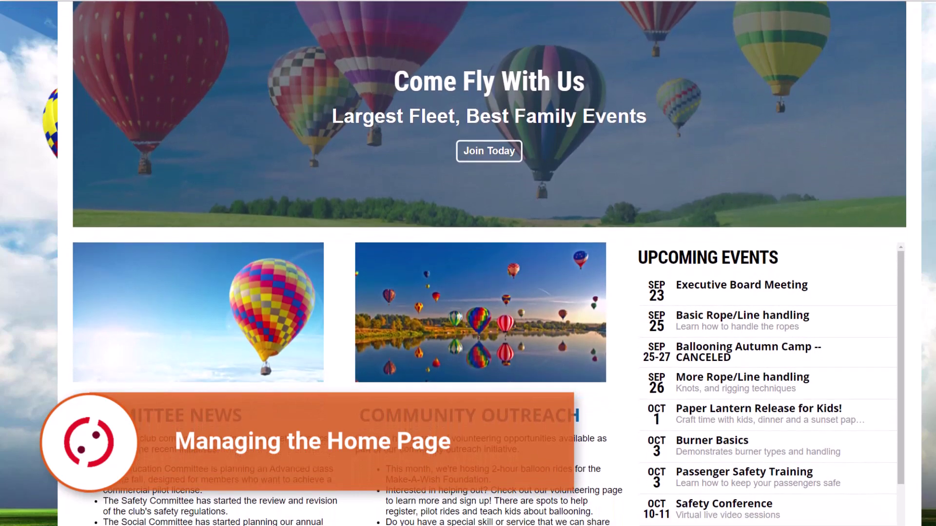
pyautogui.scroll(-2, 488, 264)
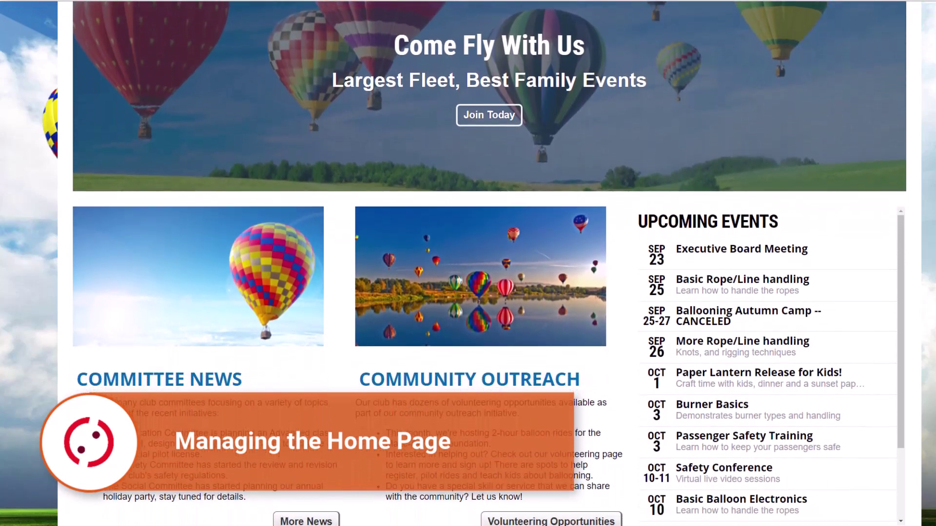
pyautogui.scroll(-2, 488, 264)
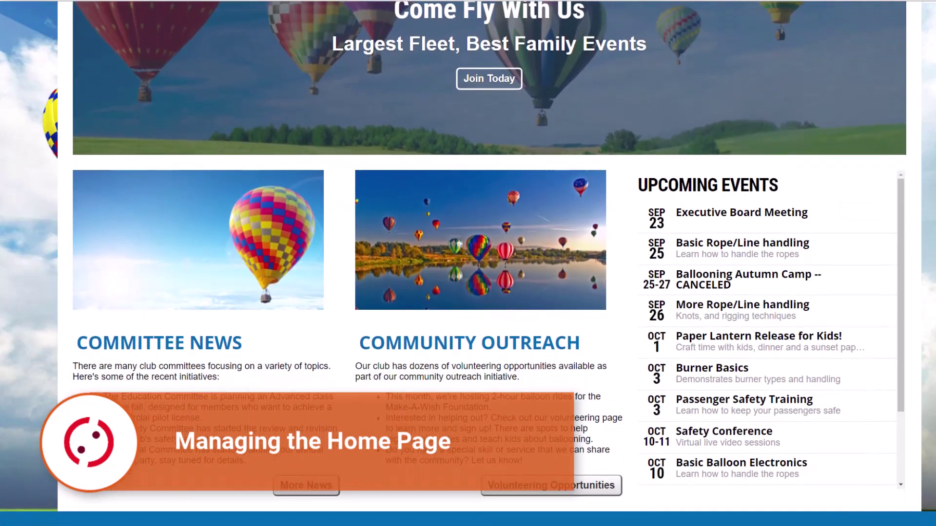
pyautogui.scroll(-1, 488, 263)
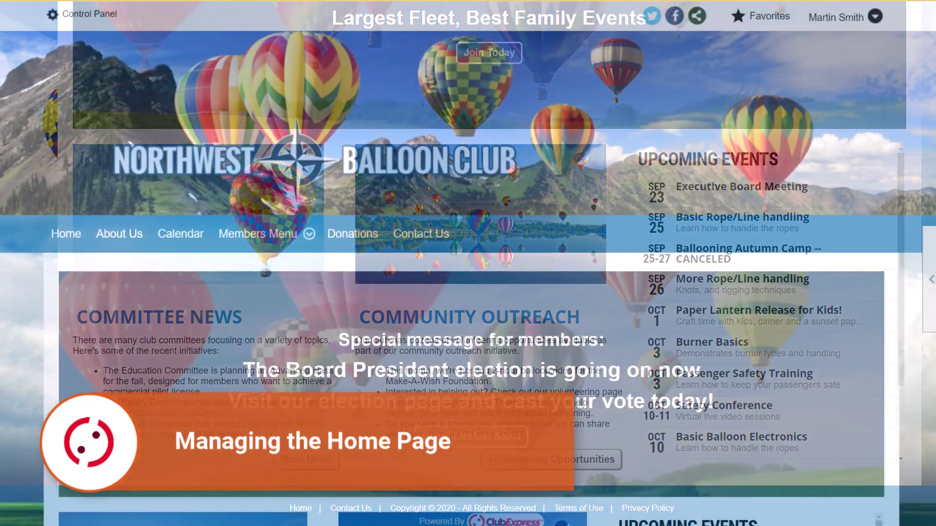
pyautogui.scroll(-1, 488, 263)
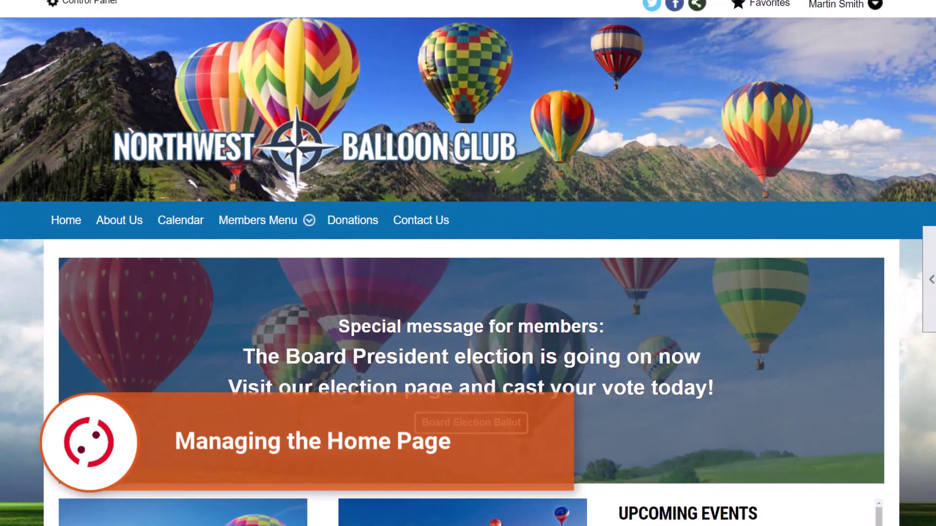
pyautogui.scroll(-1, 487, 263)
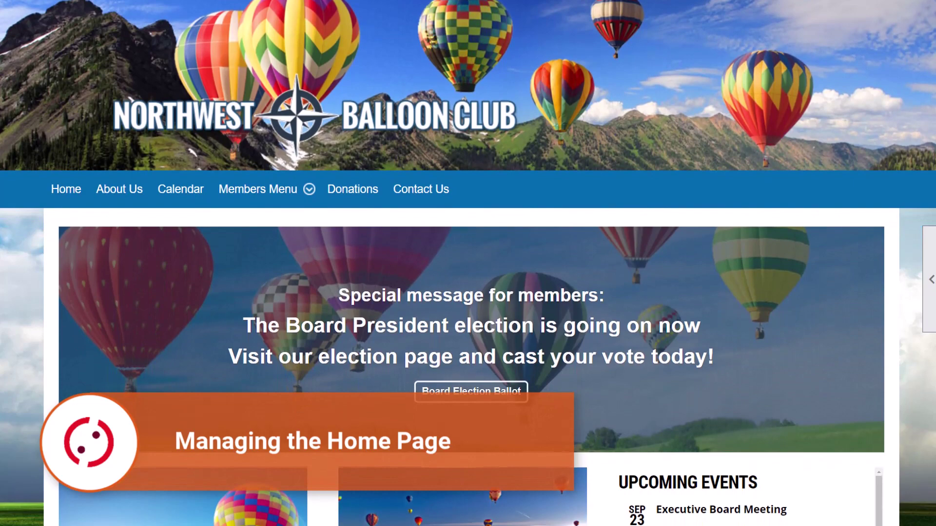
pyautogui.scroll(-1, 488, 264)
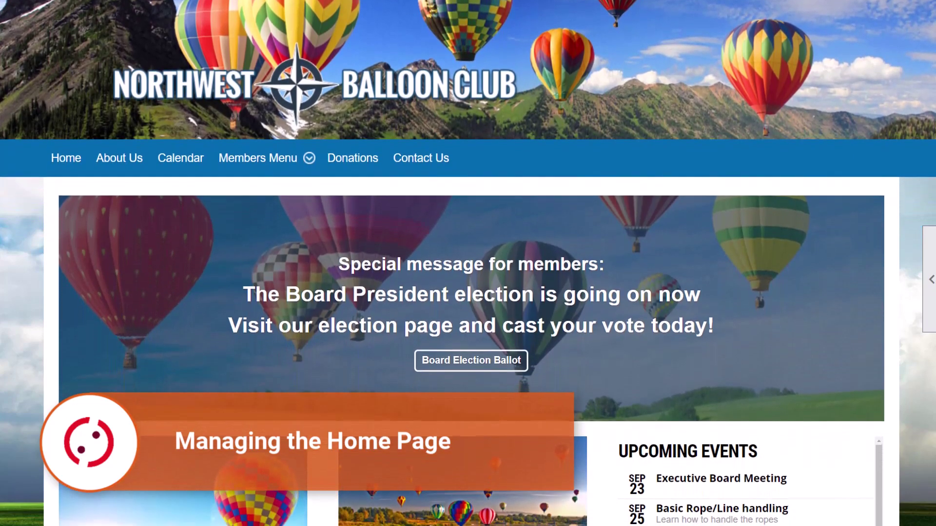
pyautogui.scroll(-1, 488, 263)
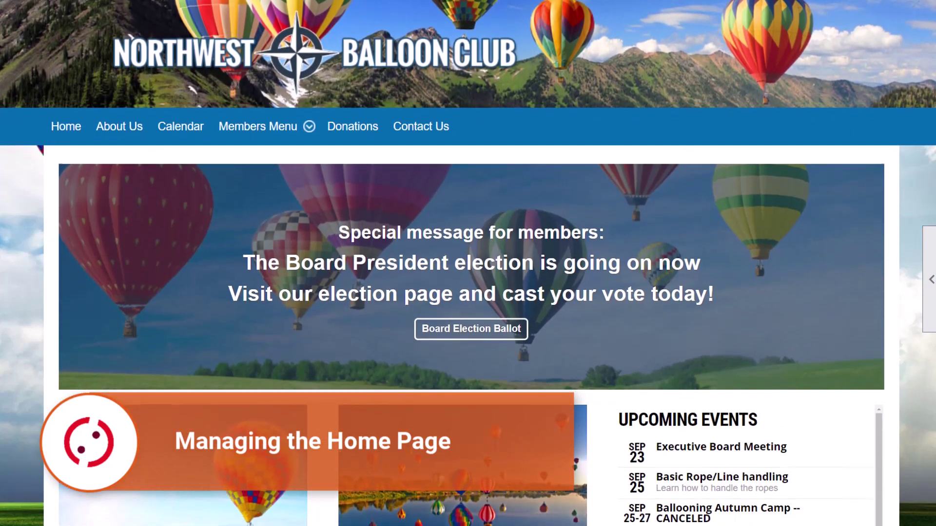
pyautogui.scroll(-1, 487, 263)
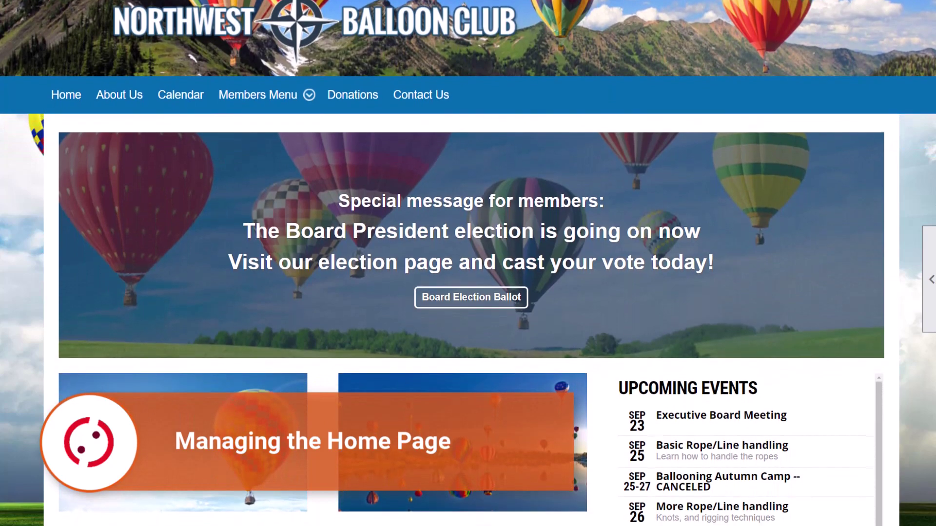
pyautogui.scroll(-1, 488, 263)
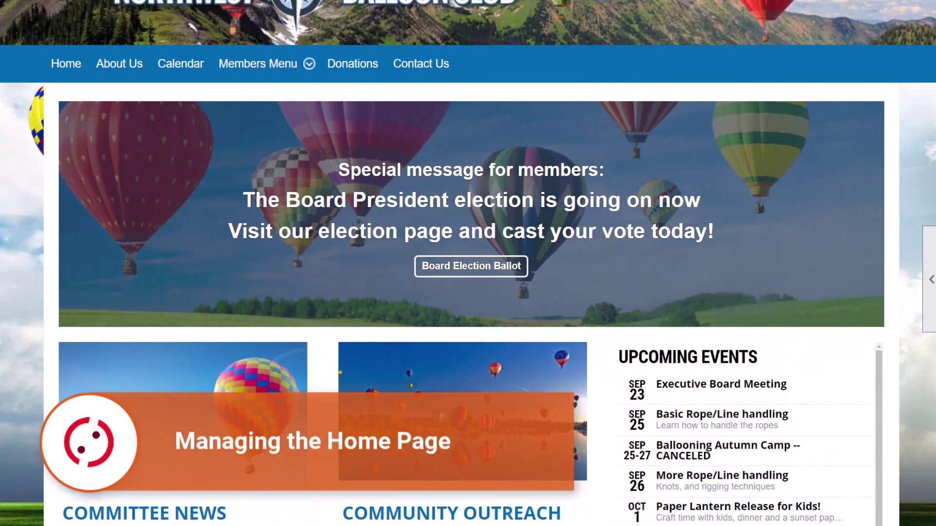
pyautogui.scroll(-1, 488, 263)
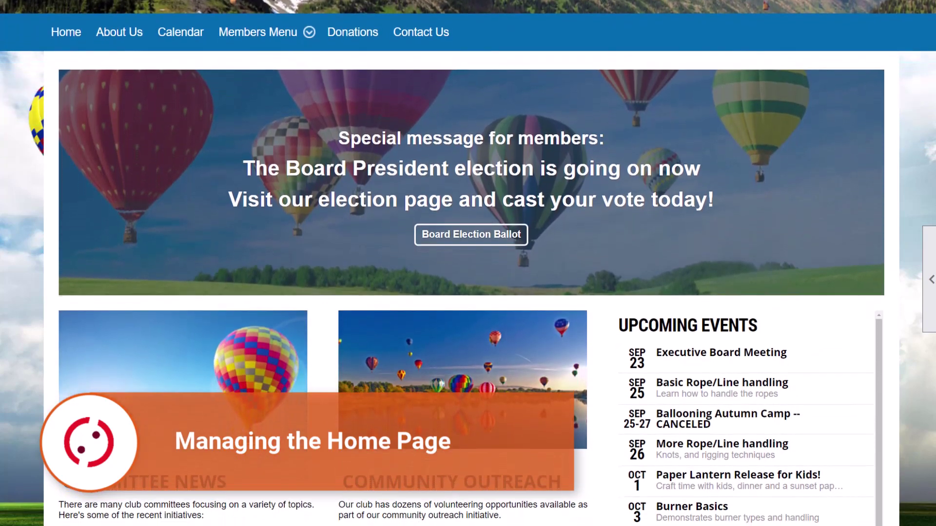
pyautogui.scroll(-1, 488, 263)
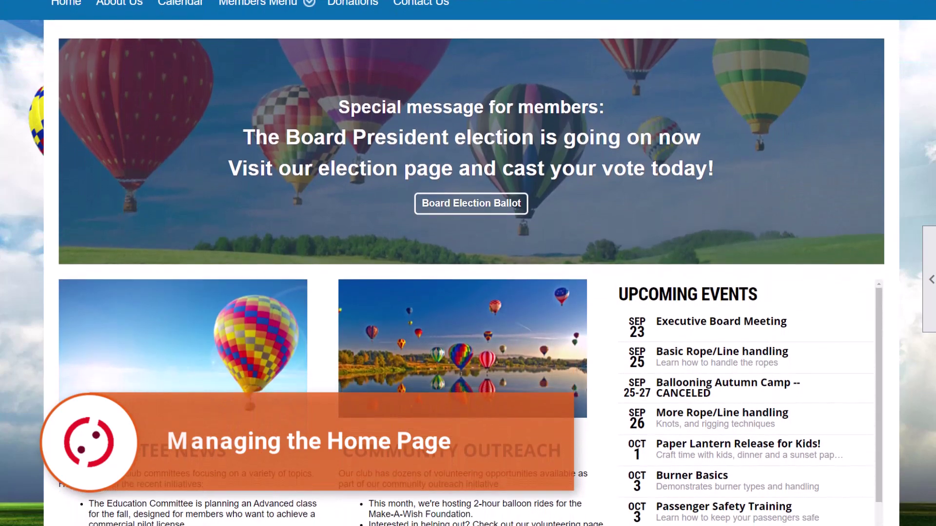
pyautogui.scroll(-1, 488, 263)
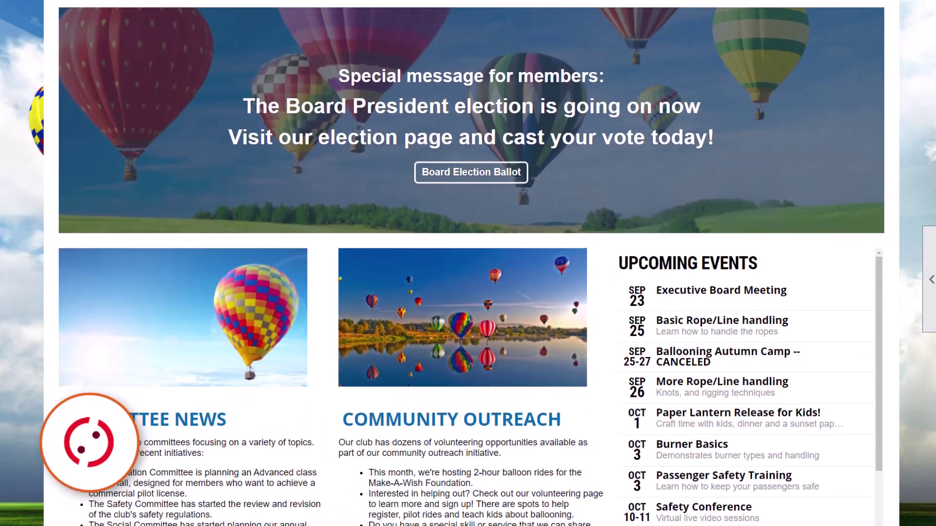
pyautogui.scroll(-1, 468, 264)
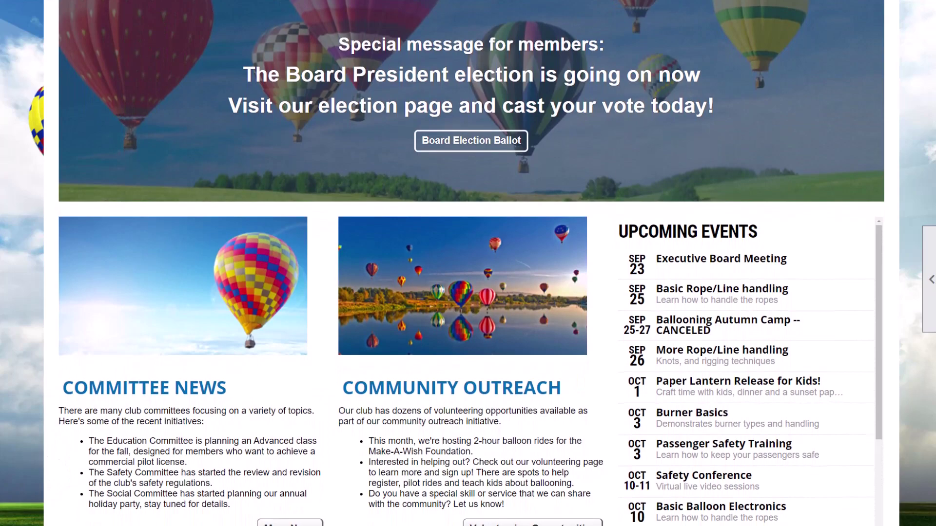
# Show the signed-in member's account options, then bring up the page tools panel on the right edge
pyautogui.click(867, 19)
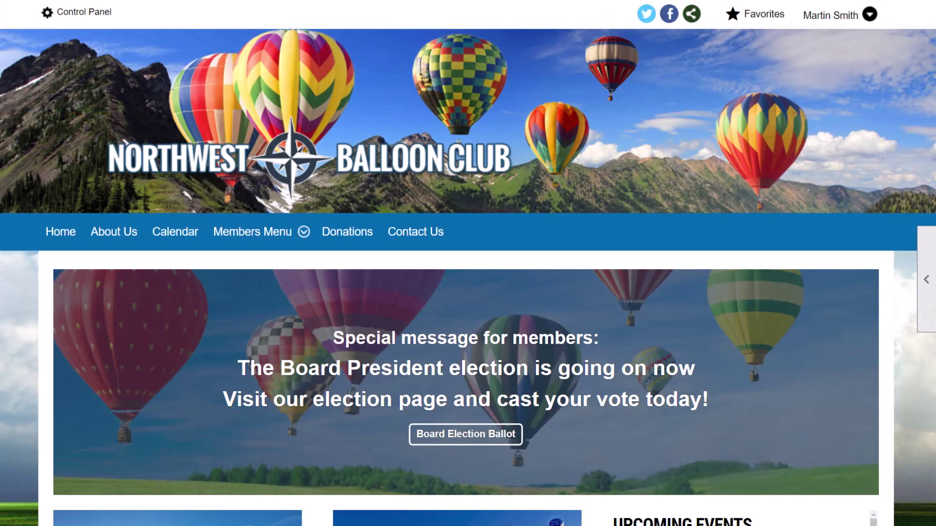
pyautogui.click(926, 280)
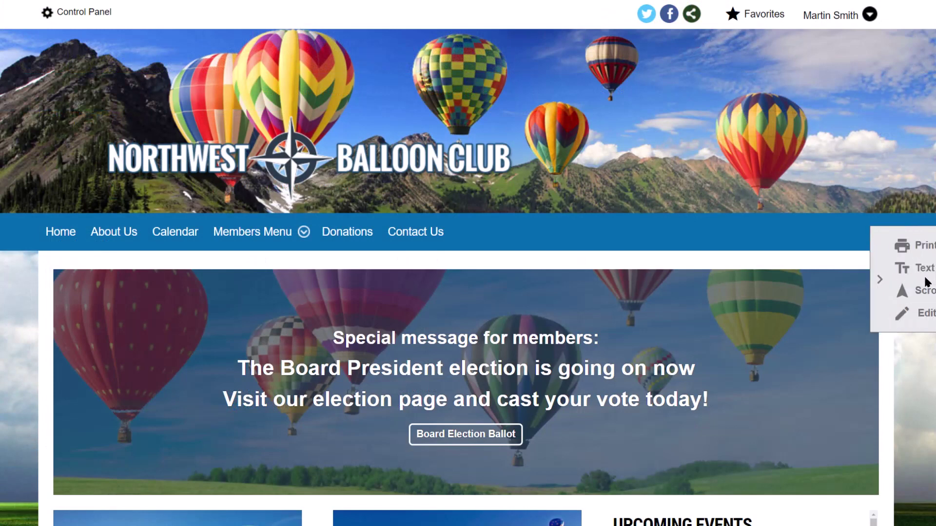
pyautogui.click(892, 319)
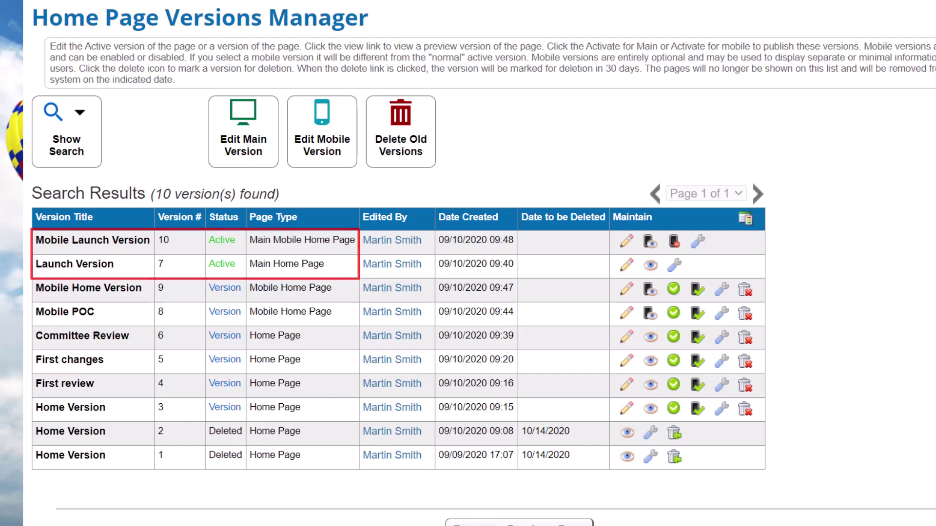
# Show the search options for the home page versions
pyautogui.click(47, 137)
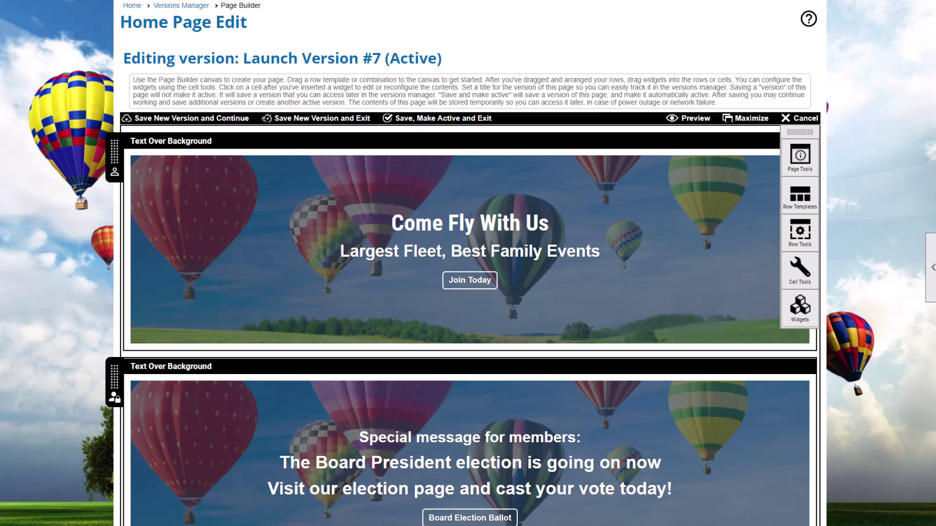
pyautogui.scroll(-2, 468, 263)
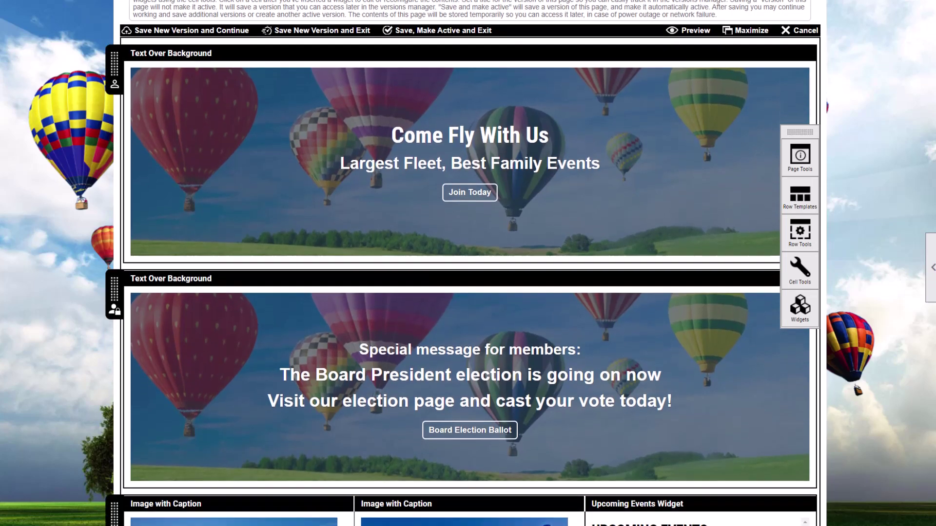
pyautogui.scroll(-1, 468, 263)
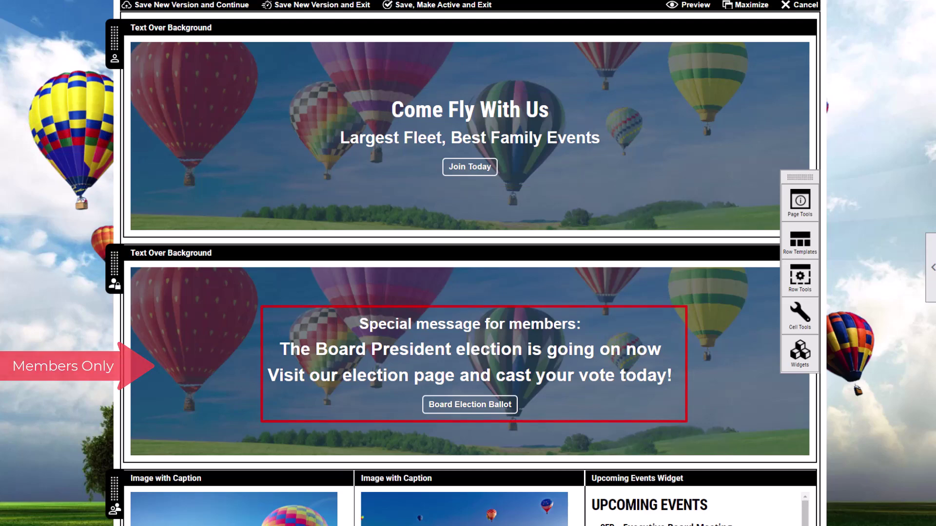
pyautogui.scroll(-8, 467, 263)
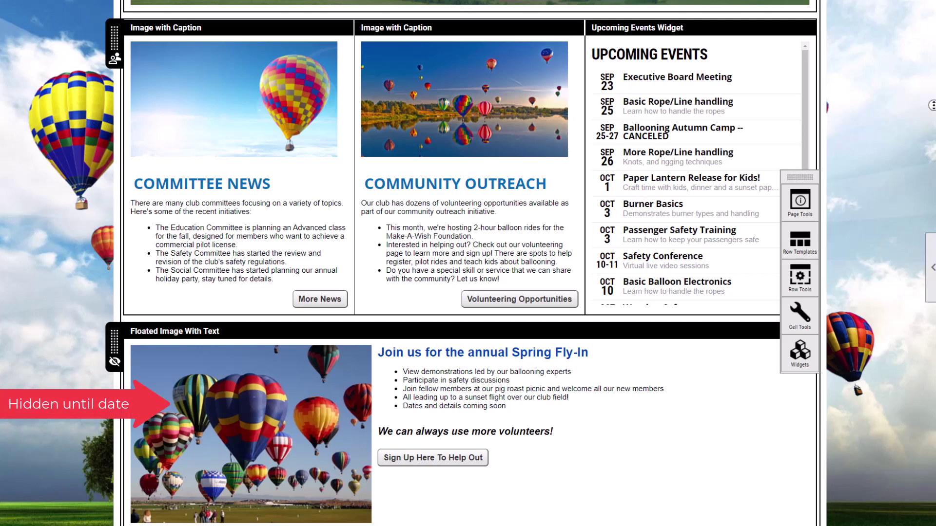
pyautogui.scroll(-3, 467, 264)
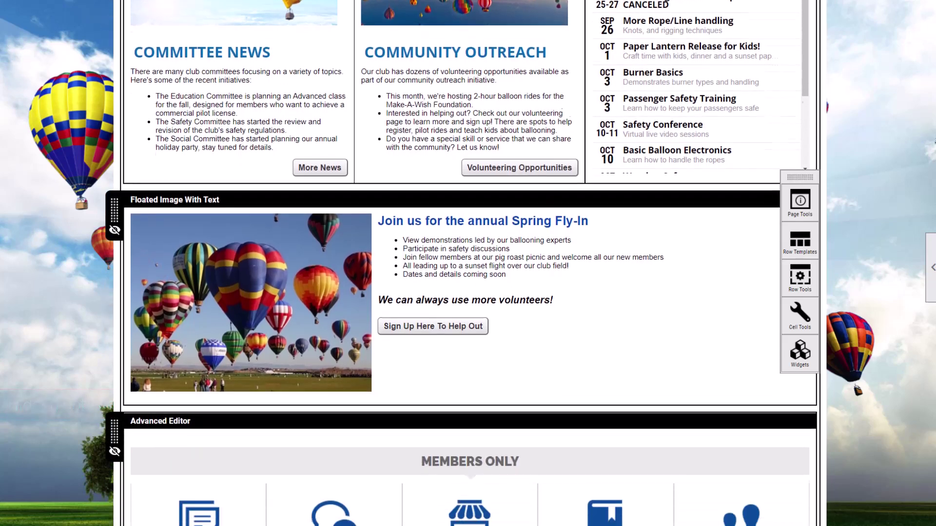
pyautogui.scroll(-4, 468, 263)
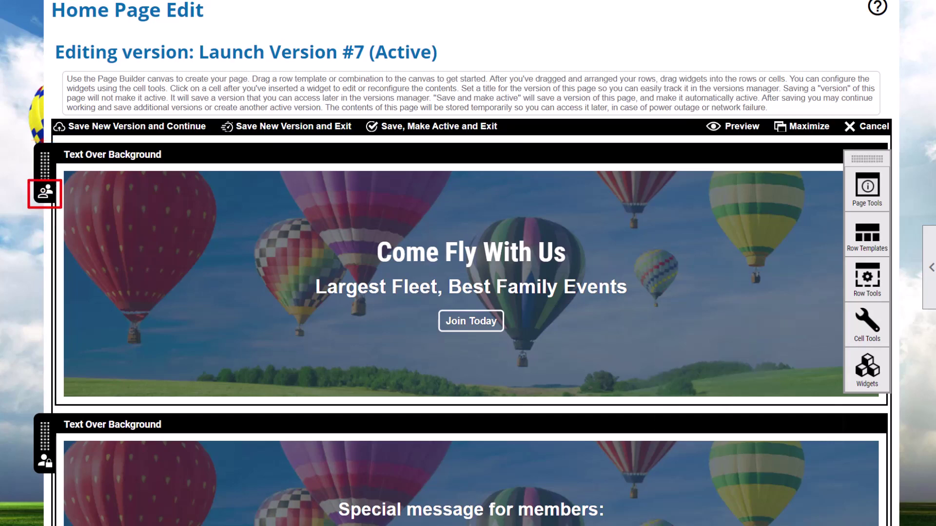
# Check the banner row's visibility (Public Only) and bring up the Come Fly With Us widget settings
pyautogui.click(724, 404)
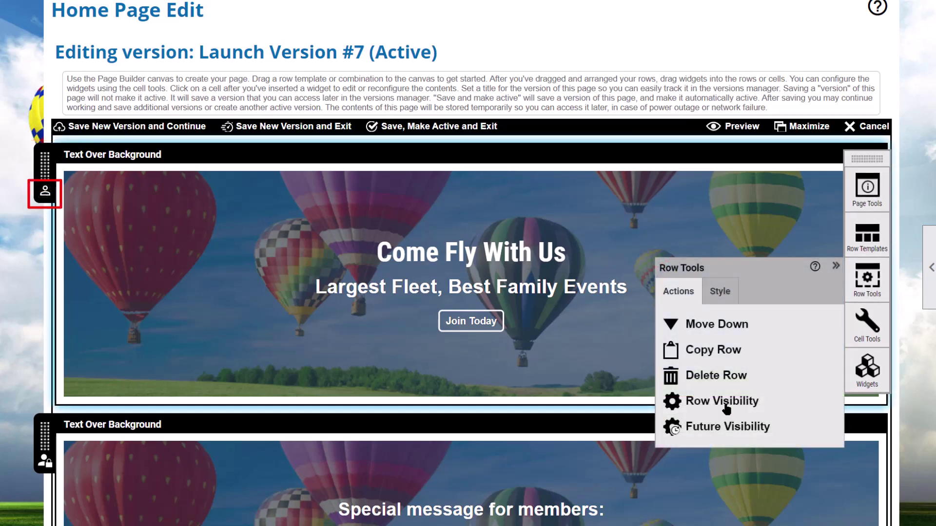
pyautogui.click(725, 404)
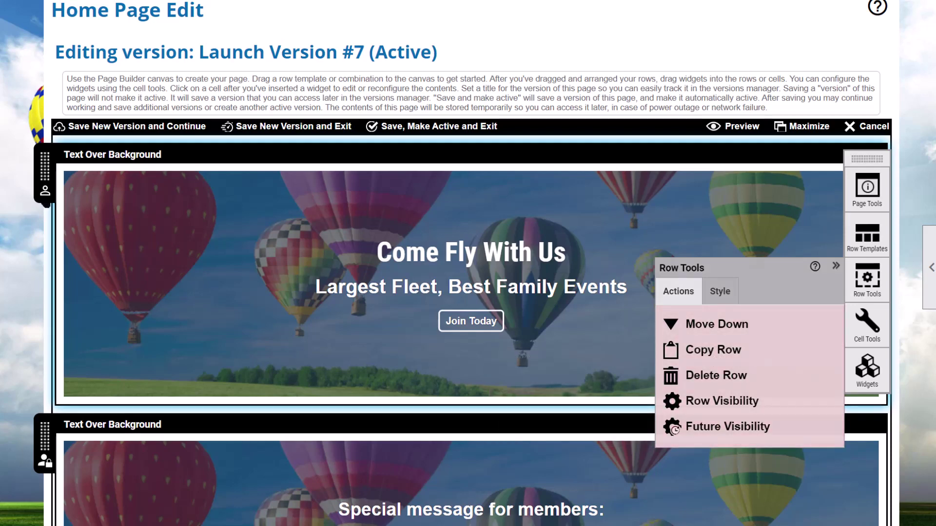
pyautogui.click(574, 387)
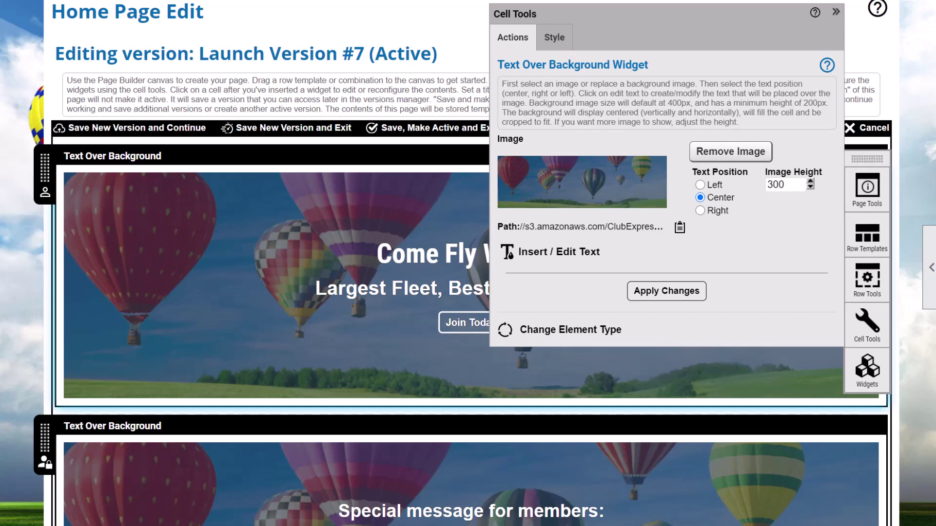
# Open the banner text in the editor, then close it without saving changes
pyautogui.click(570, 258)
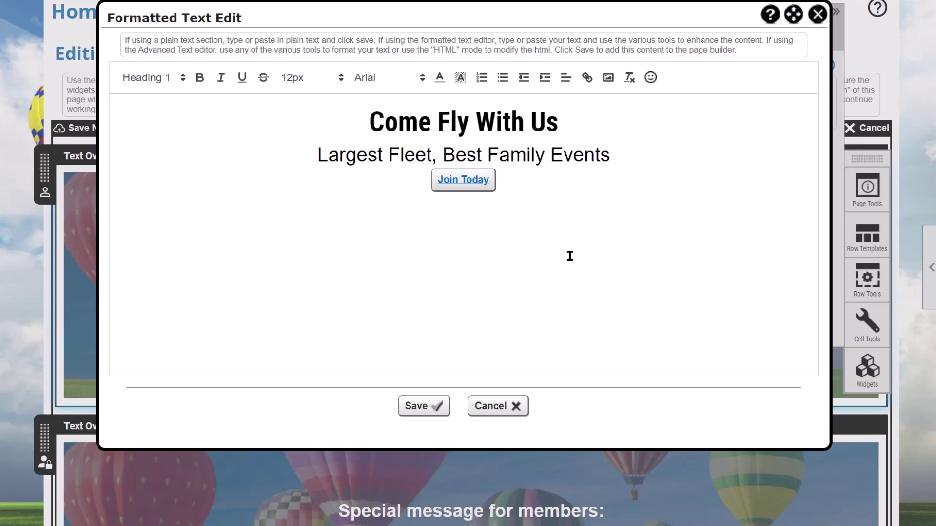
pyautogui.click(503, 415)
pyautogui.click(519, 44)
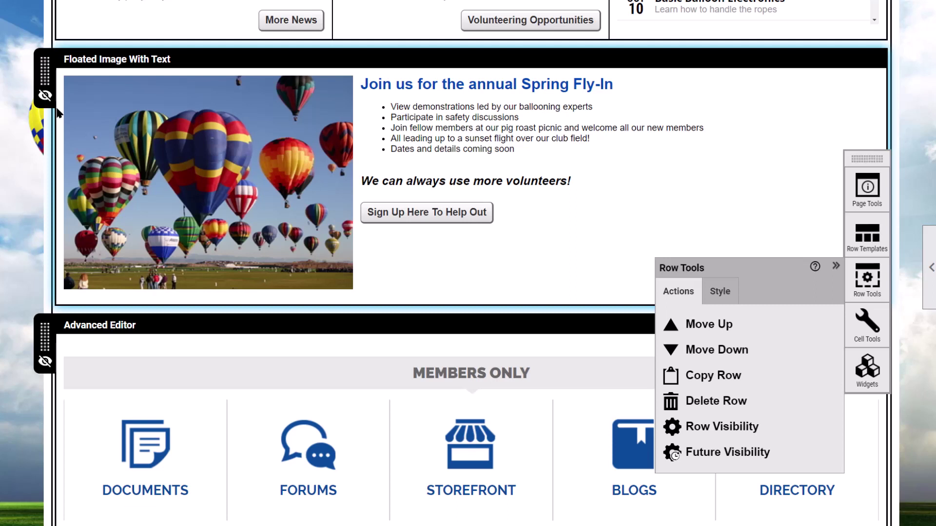
# Make the Spring Fly-In row visible to Everyone from 2/21/2021 8:00 AM and drag it to the top
pyautogui.click(717, 453)
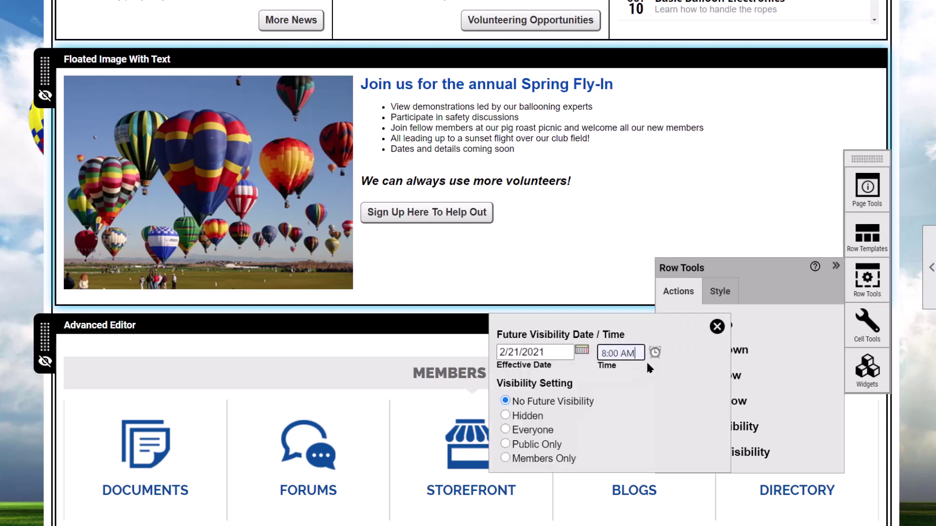
pyautogui.click(536, 433)
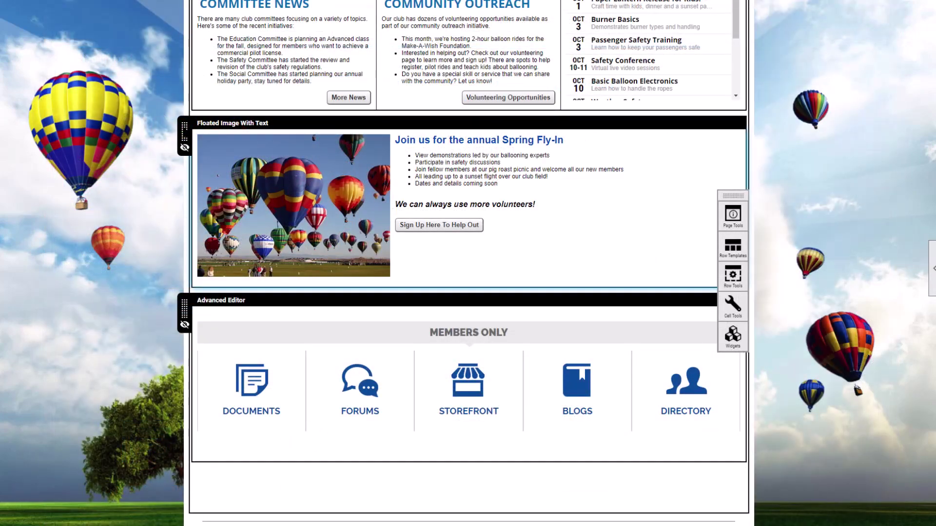
pyautogui.moveTo(185, 130); pyautogui.dragTo(173, 3)
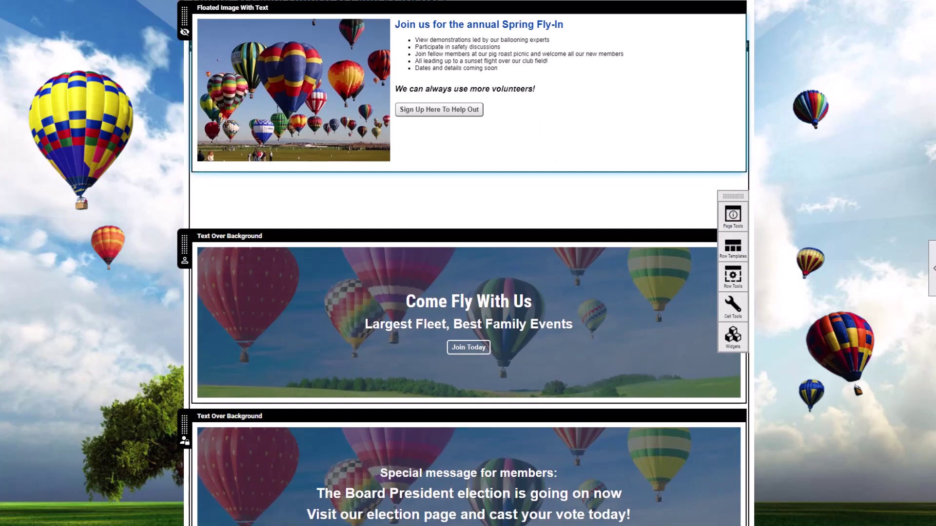
pyautogui.scroll(3, 196, 129)
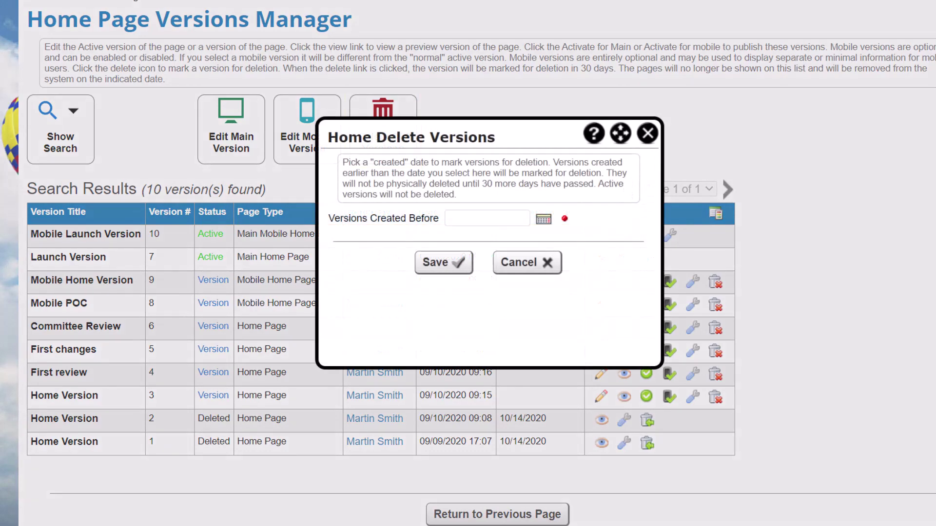
# Bring up the date picker for the Versions Created Before field
pyautogui.click(488, 219)
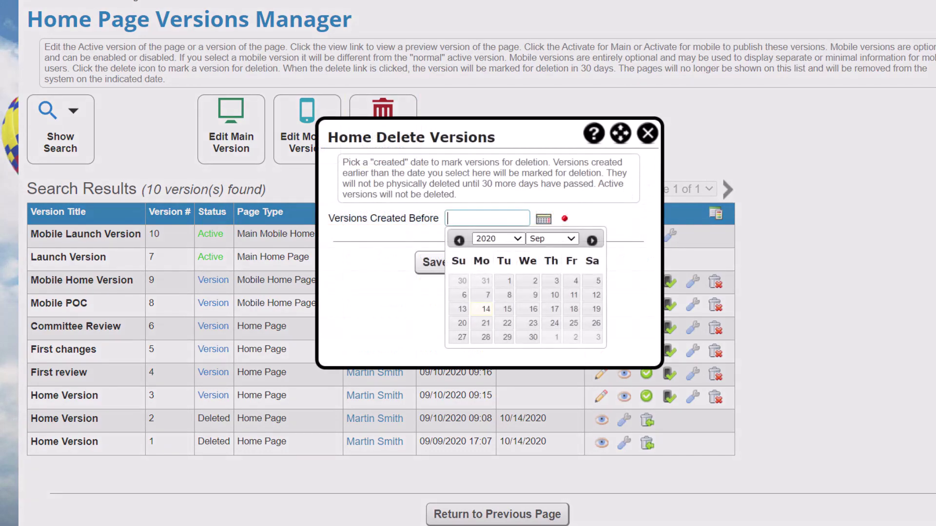